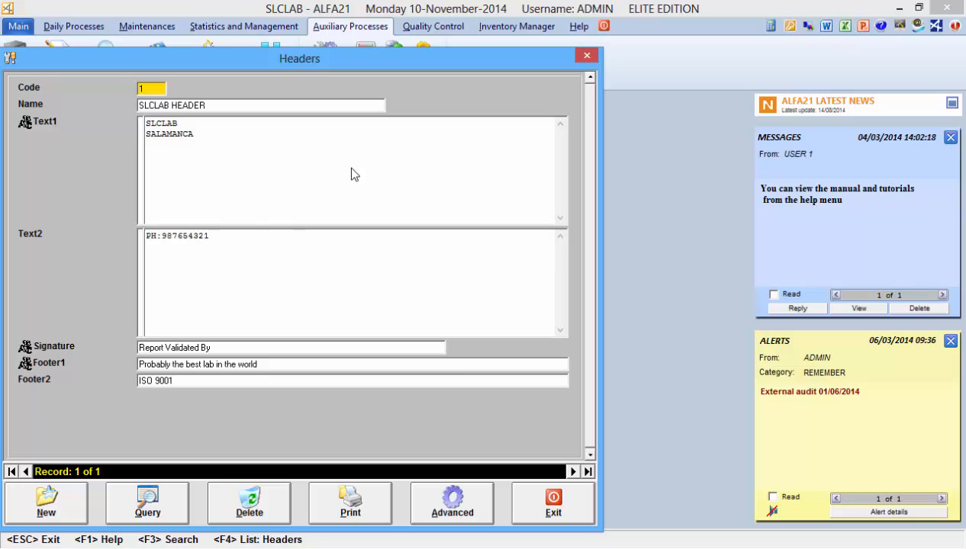
# Step: Close the Headers window and open the request entry form
pyautogui.click(539, 505)
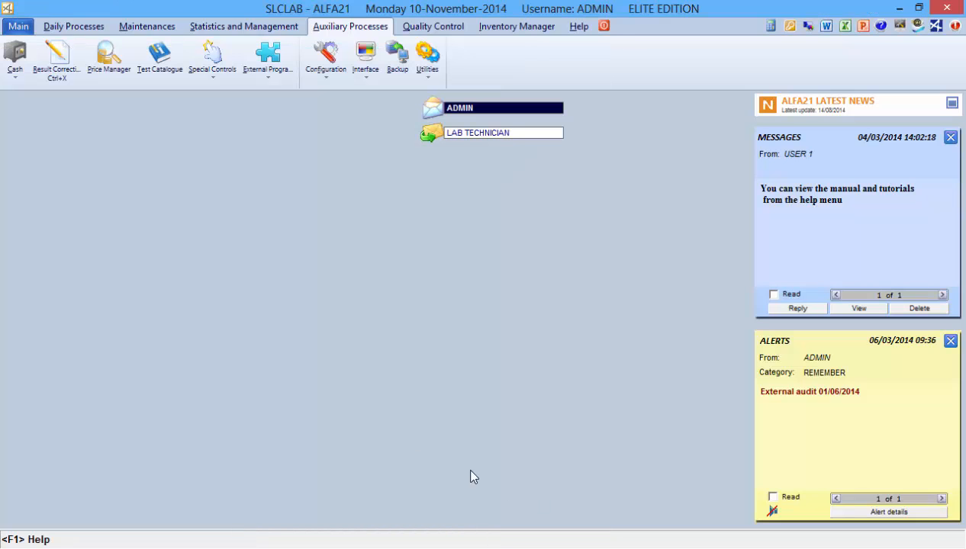
pyautogui.click(13, 27)
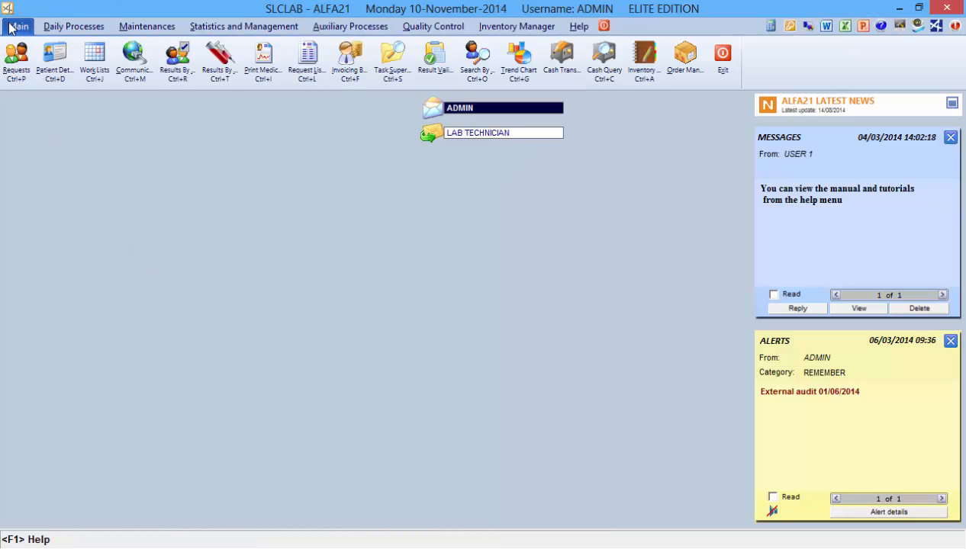
pyautogui.click(13, 59)
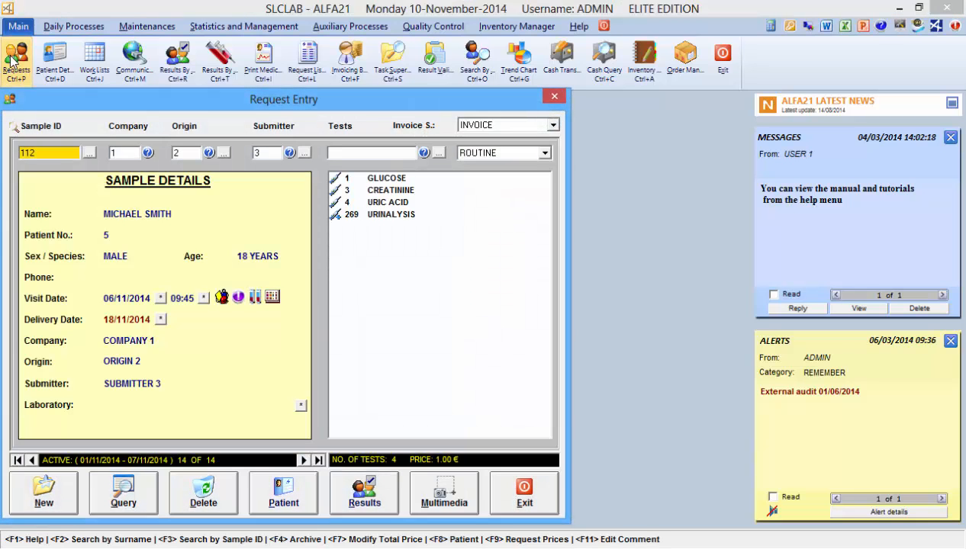
# Step: Open the displayed request's patient results and bring up the Headers window from the first GLUCOSE test's comment cell
pyautogui.click(364, 502)
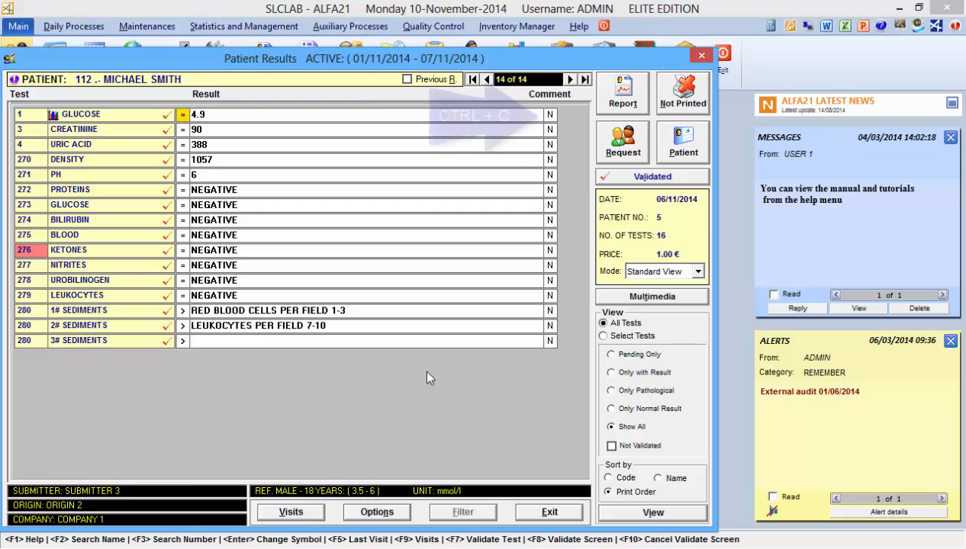
pyautogui.click(549, 114)
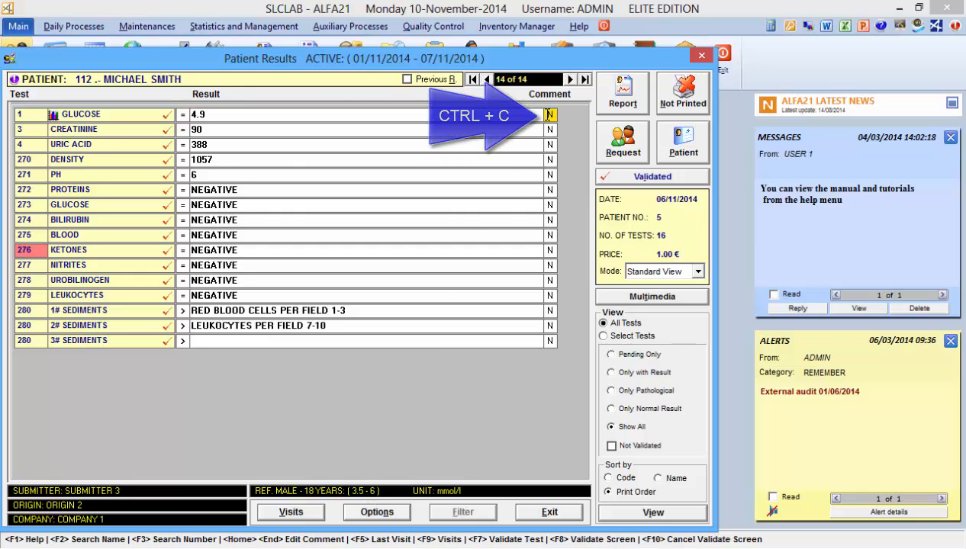
pyautogui.hotkey('ctrl', 'c')
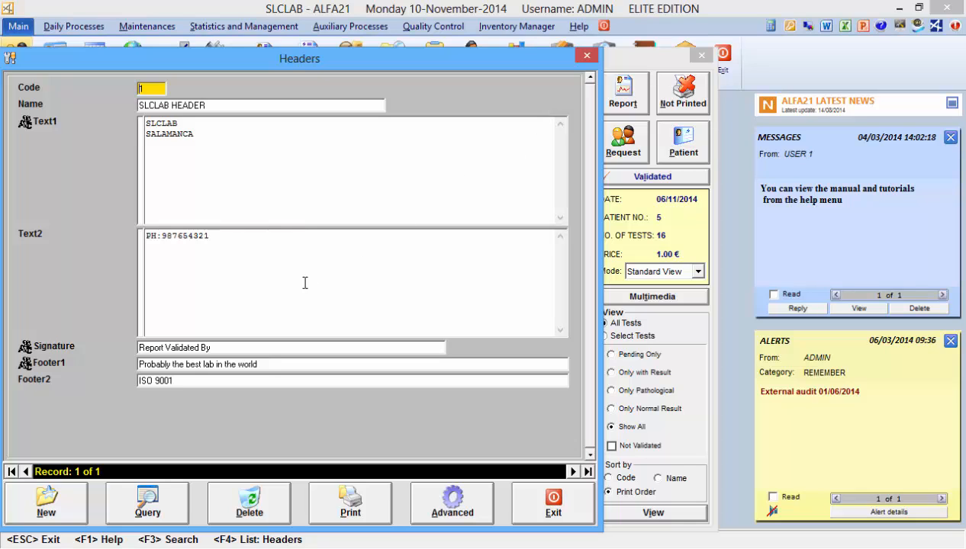
# Step: Create a header record with an automatic code, name it NEW HEADER and enter LABORATORY NAME as Text1
pyautogui.click(66, 504)
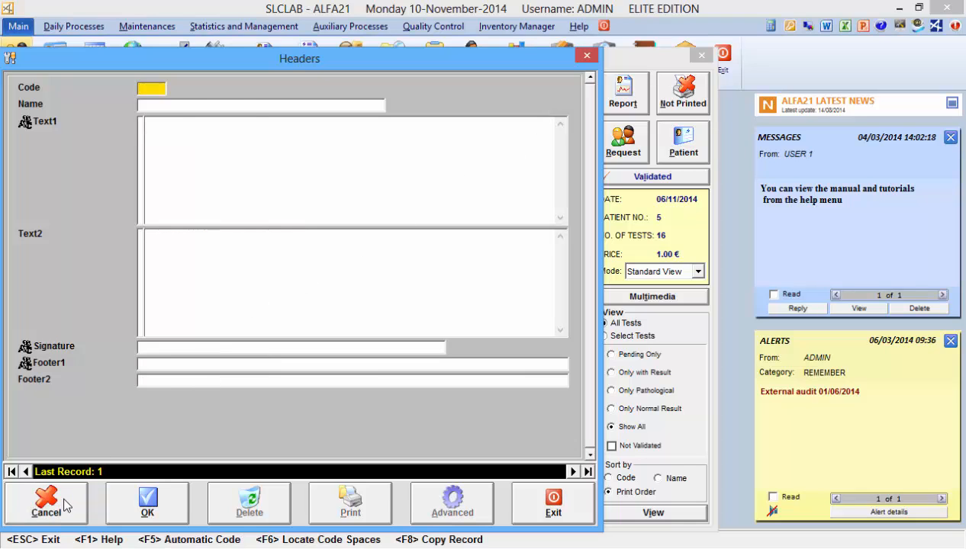
pyautogui.press('F5')
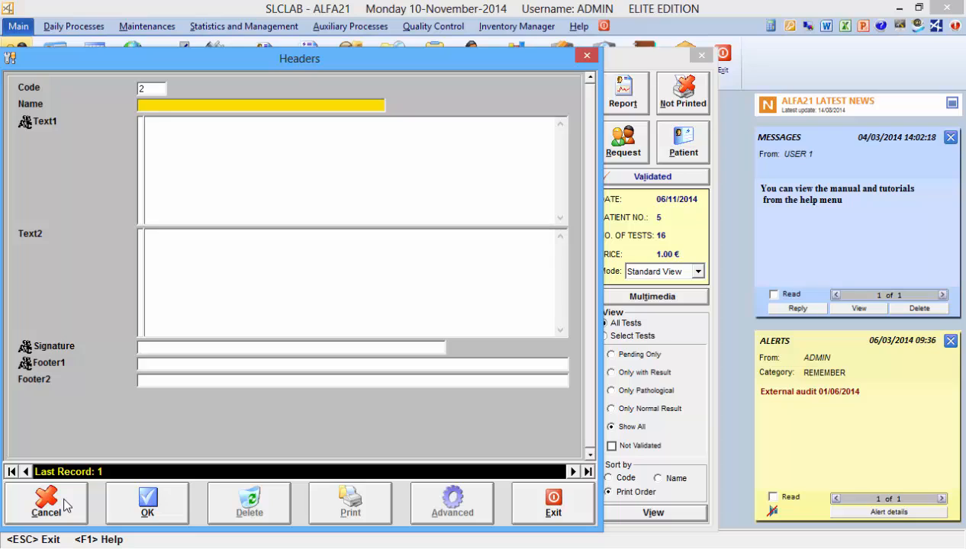
pyautogui.write('NEW HEADER')
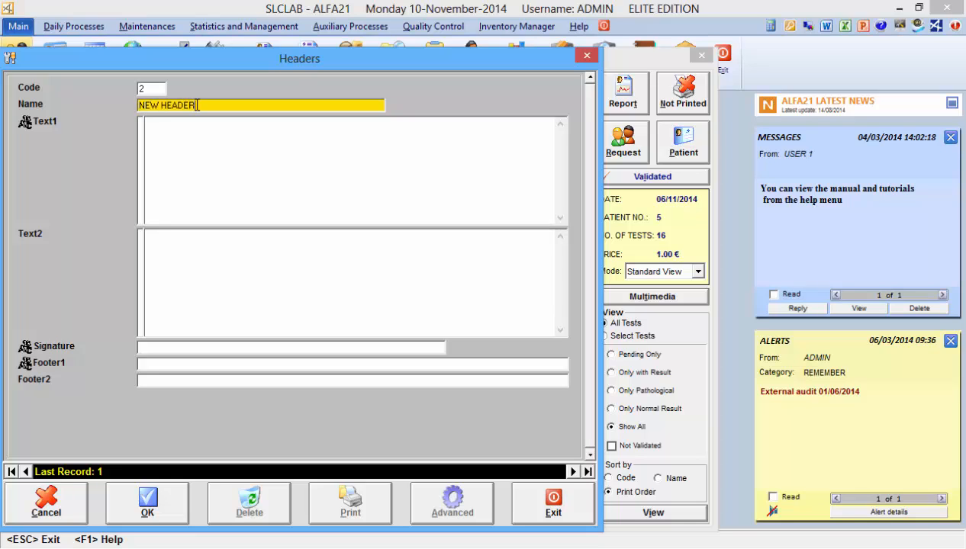
pyautogui.click(196, 135)
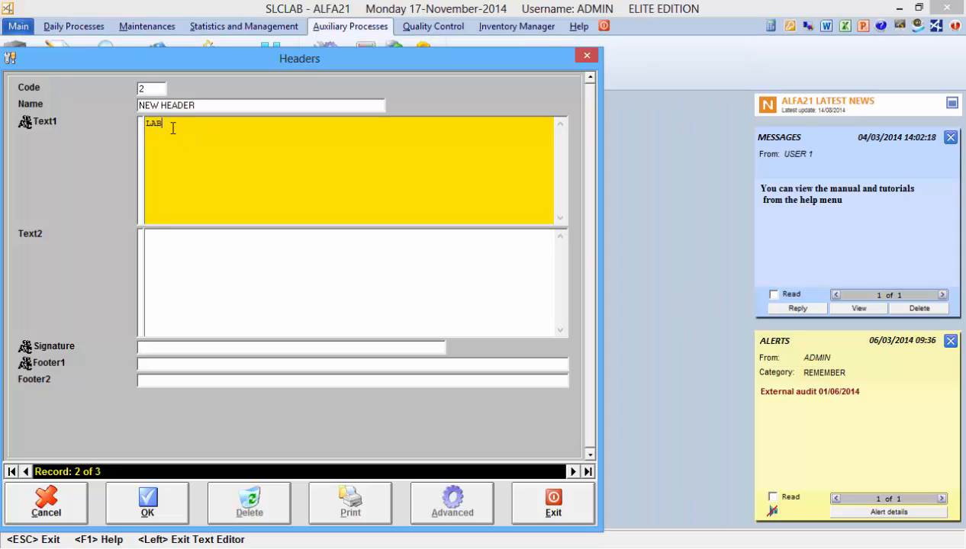
pyautogui.write('ORATORY NAME')
# Step: Fill Text2 with the laboratory's address on the first line and its phone number on the second
pyautogui.click(161, 242)
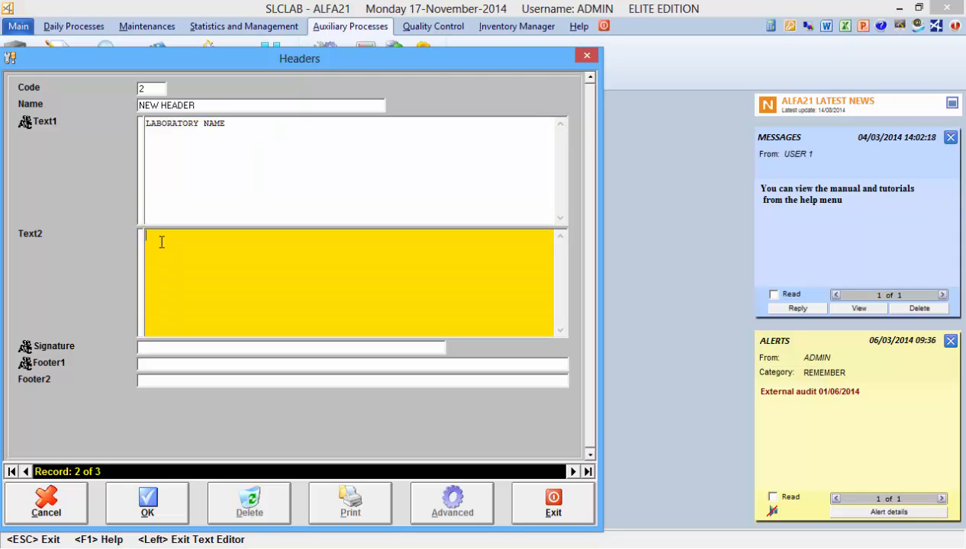
pyautogui.write('ADDRESS:5 New Street, Dublin')
pyautogui.press('Return')
pyautogui.write('phone:987654321')
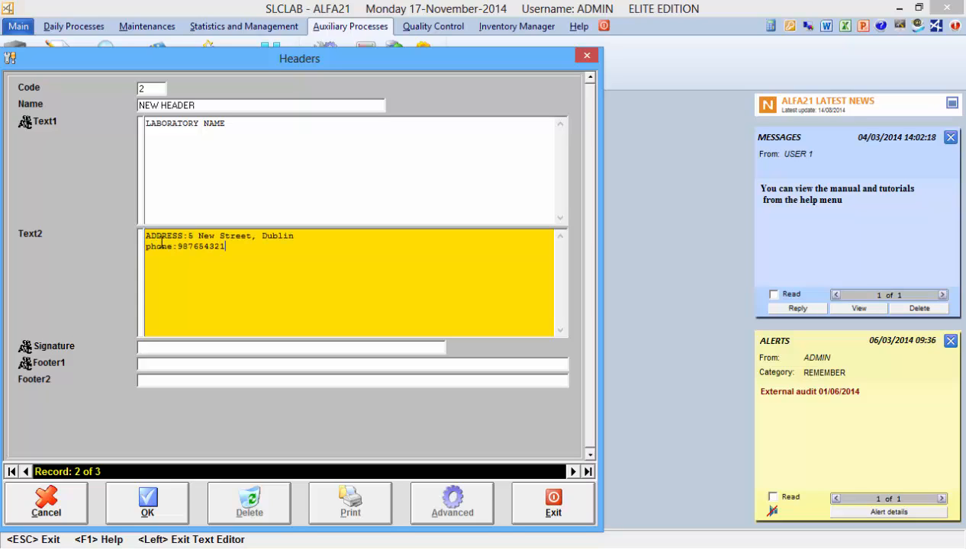
# Step: Enter "Report Validated By" as the header's signature text
pyautogui.click(225, 352)
pyautogui.write('Re')
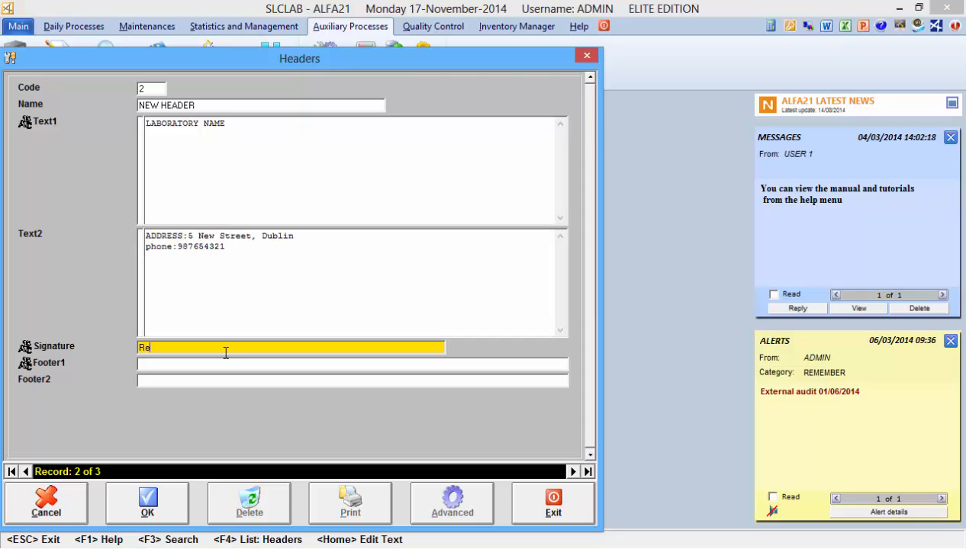
pyautogui.write('port Validated By')
# Step: Enter "Probably the best lab in the World" as Footer1 and "ISO 9001" as Footer2, and save the header record
pyautogui.click(220, 365)
pyautogui.write('Pro')
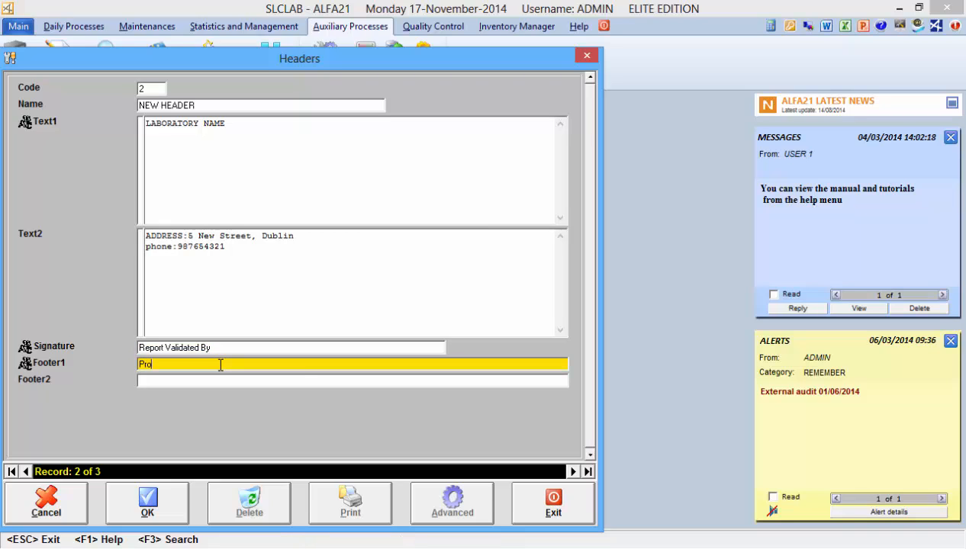
pyautogui.write('bably the best lab in the ')
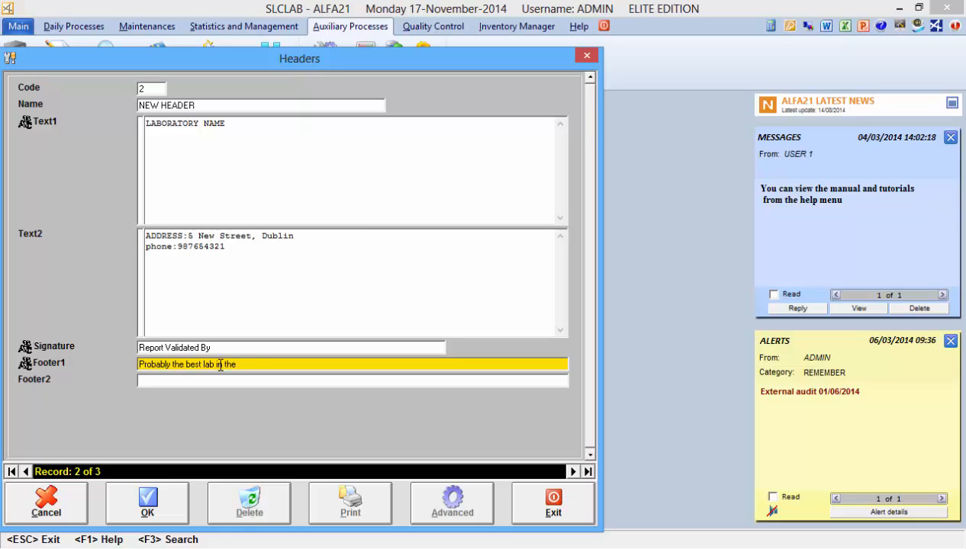
pyautogui.write('World')
pyautogui.press('Tab')
pyautogui.write('ISO 90')
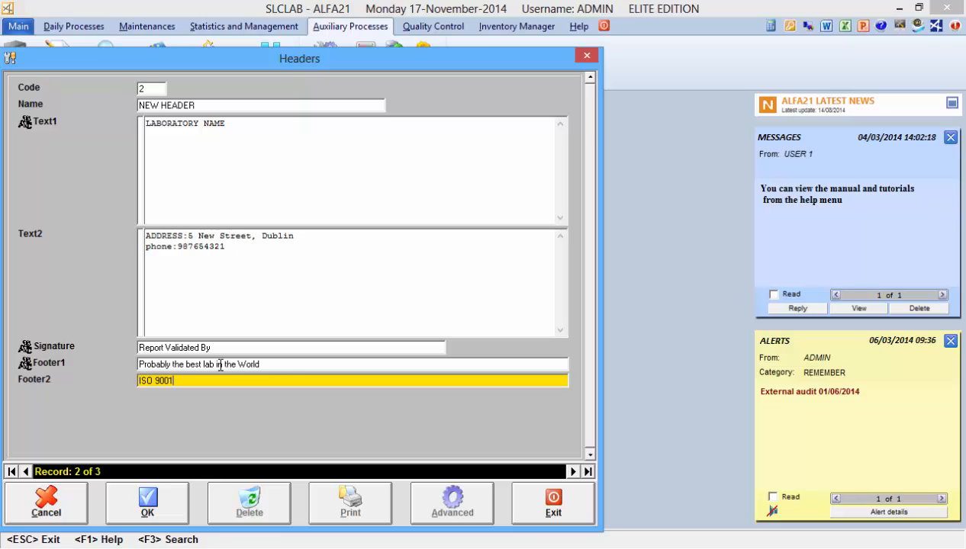
pyautogui.click(147, 499)
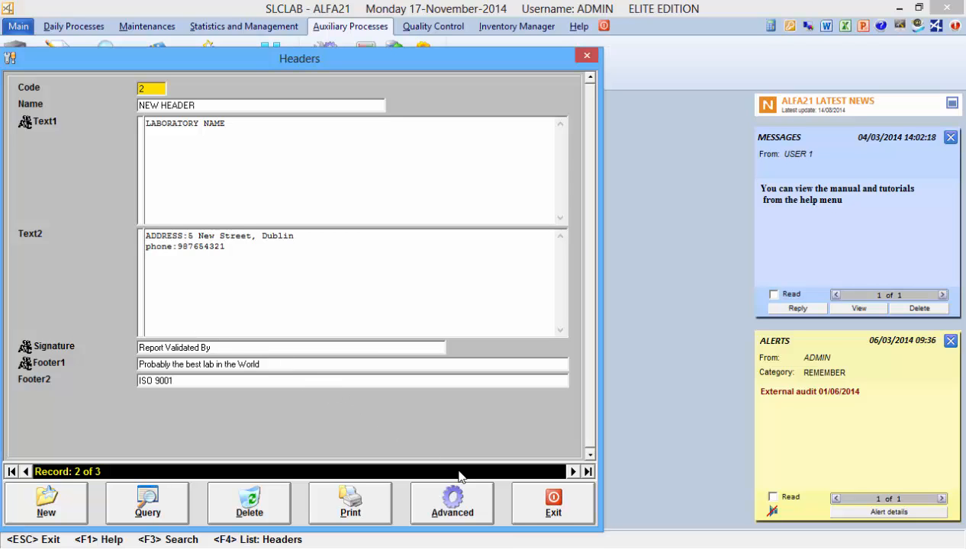
# Step: In NEW HEADER's advanced configuration, enable the header for Work Lists, Medical Reports and Request Lists
pyautogui.click(476, 495)
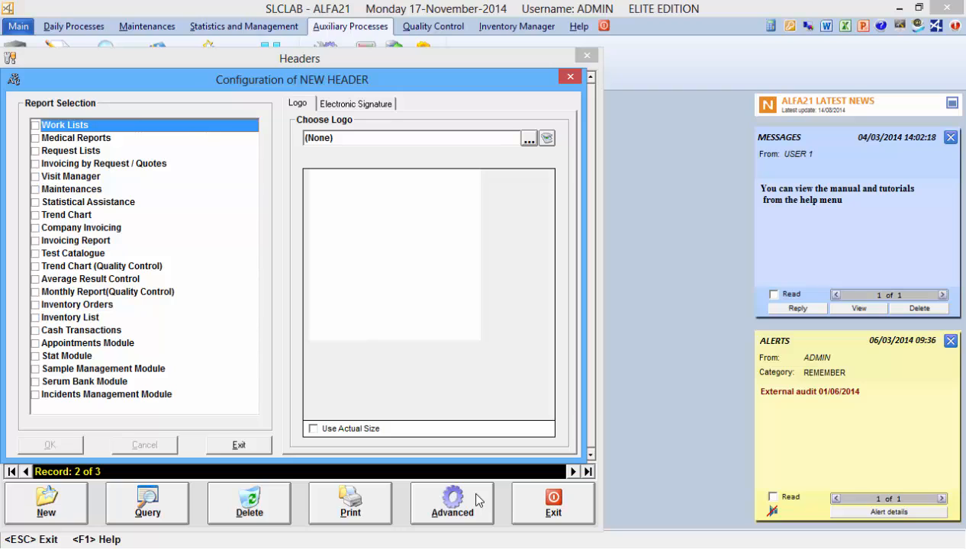
pyautogui.click(36, 125)
pyautogui.click(35, 138)
pyautogui.click(35, 151)
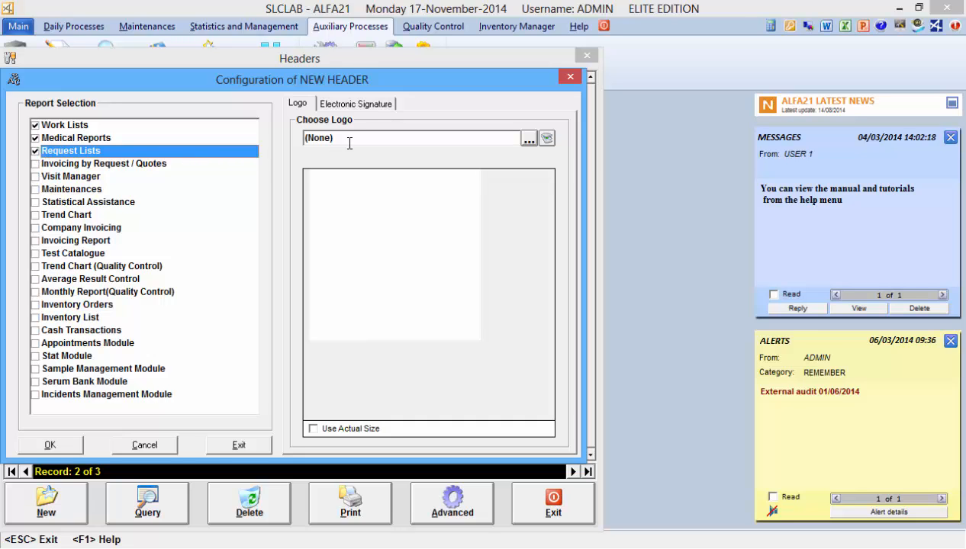
# Step: Load Logo.bmp from the Temp folder as the header's logo
pyautogui.click(528, 139)
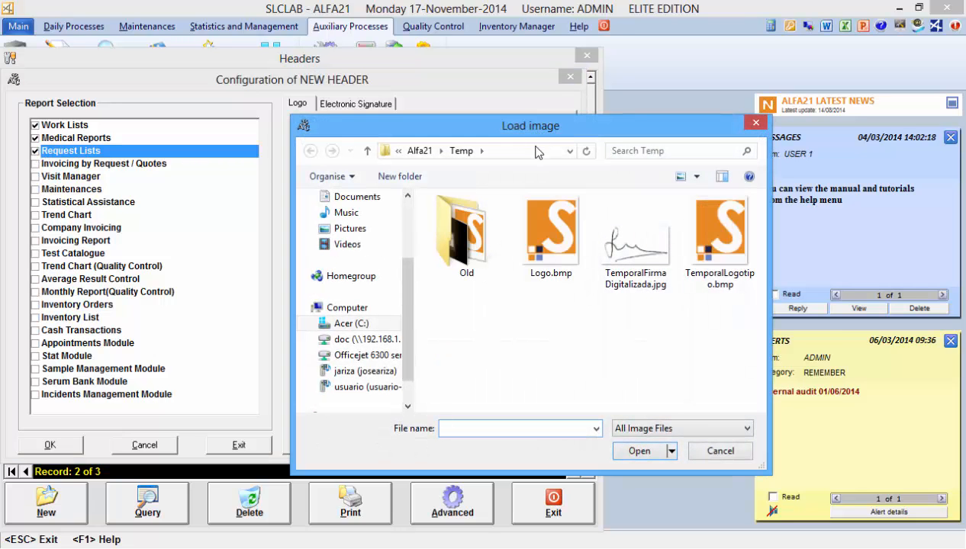
pyautogui.click(545, 220)
pyautogui.click(638, 451)
# Step: Load TemporalFirma Digitalizada.jpg as the header's electronic signature, then save and close the header configuration
pyautogui.click(367, 105)
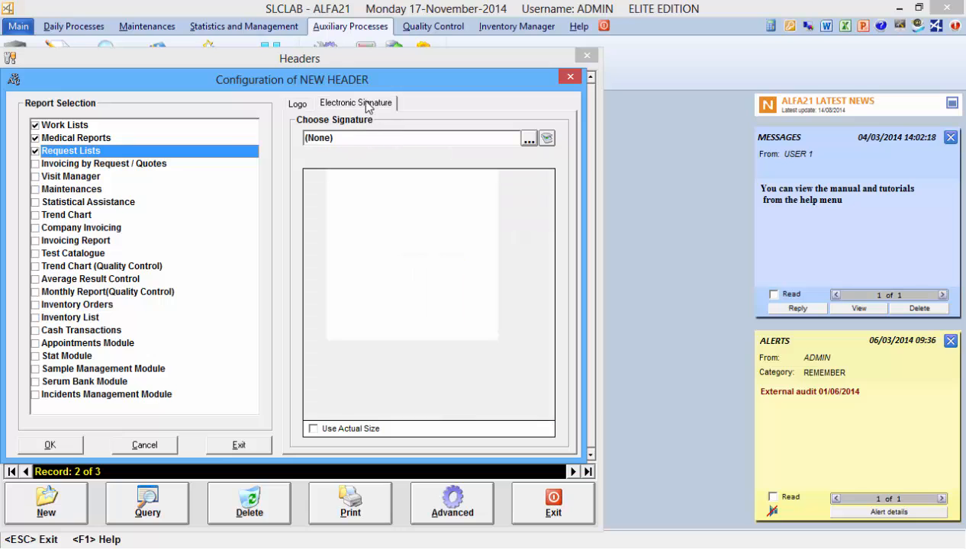
pyautogui.click(527, 138)
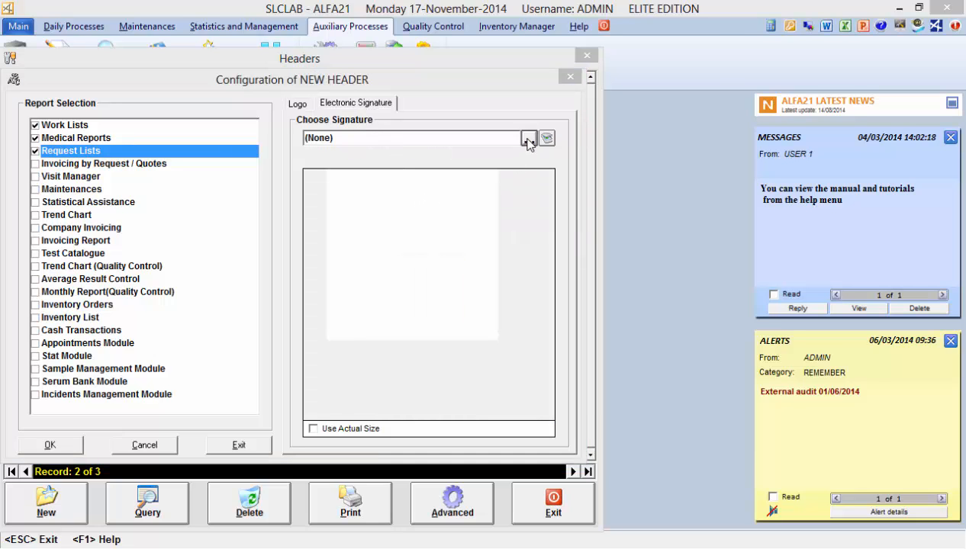
pyautogui.click(630, 246)
pyautogui.click(636, 451)
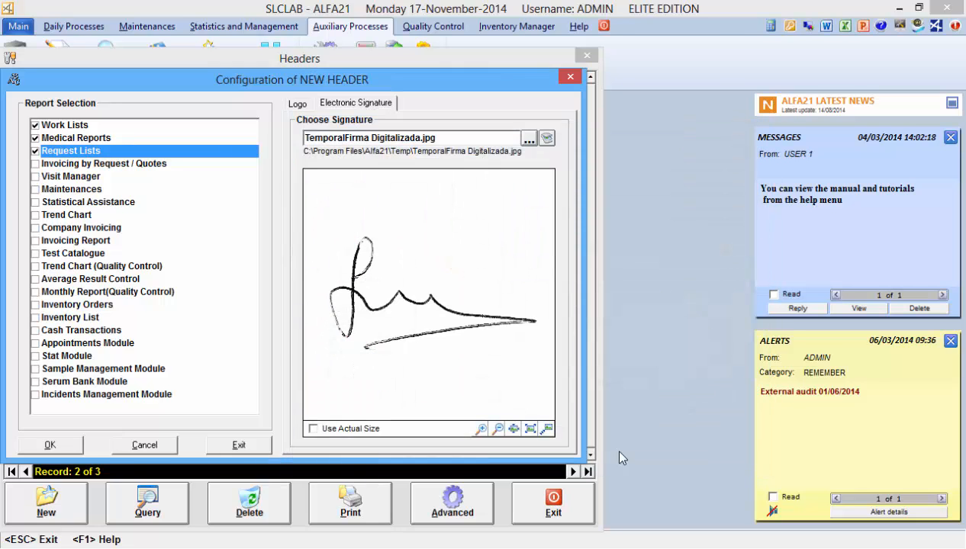
pyautogui.click(51, 445)
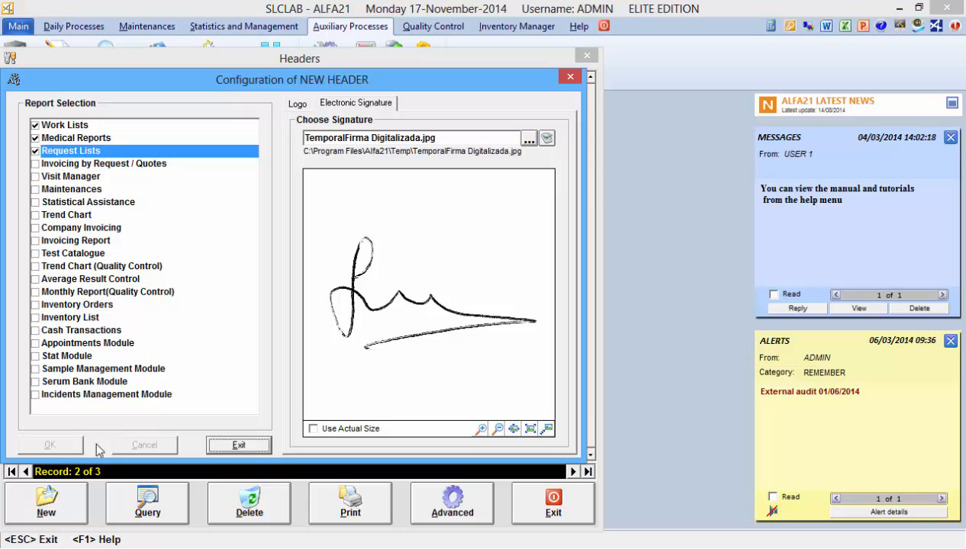
pyautogui.click(251, 447)
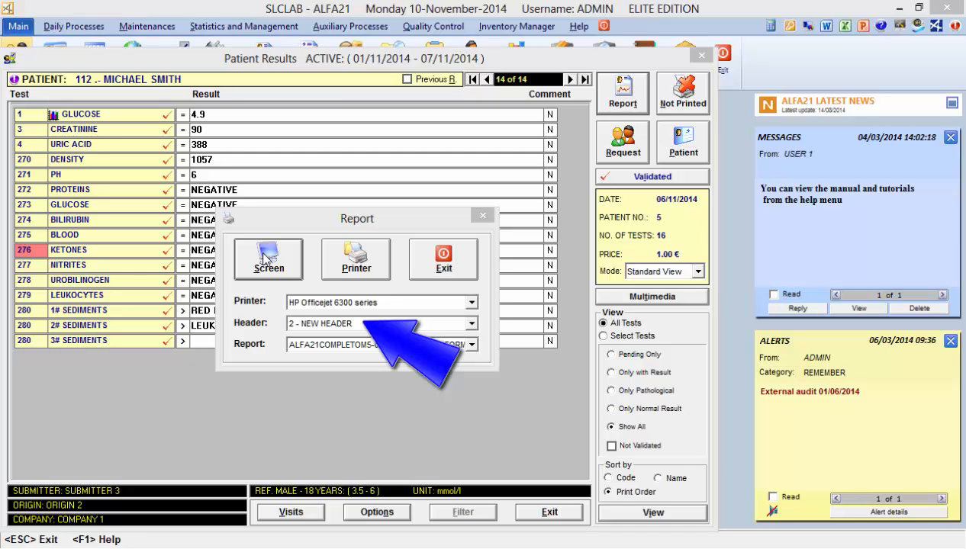
# Step: Preview the patient's report on screen with header "2 - NEW HEADER" and examine the page down to its footer
pyautogui.click(262, 258)
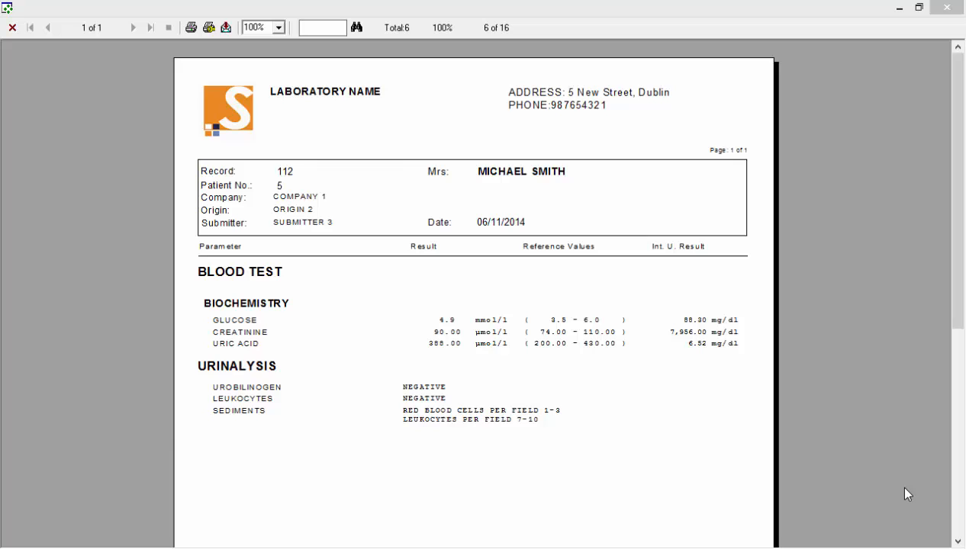
pyautogui.click(956, 522)
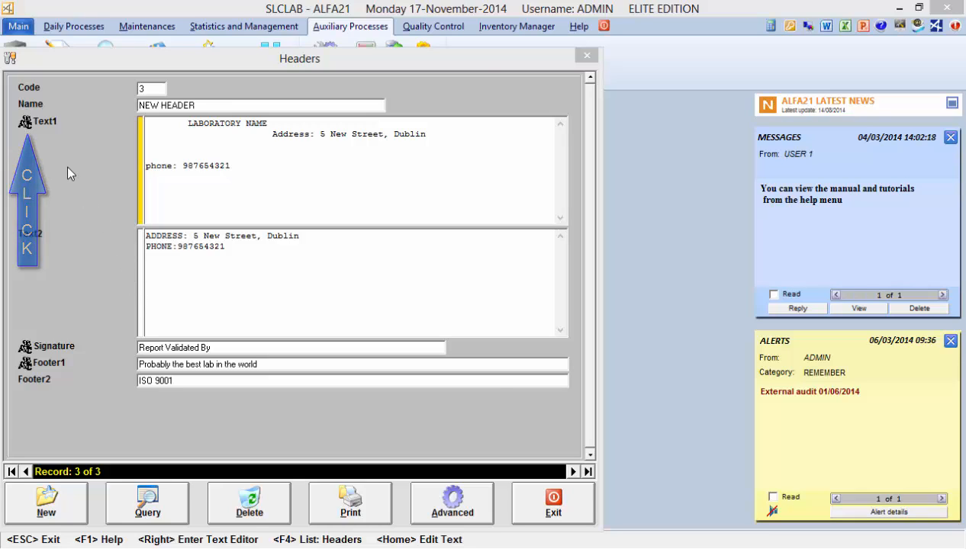
# Step: In the advanced text editor for header 3's Text1, format LABORATORY NAME as bold, size 12 and red
pyautogui.click(26, 123)
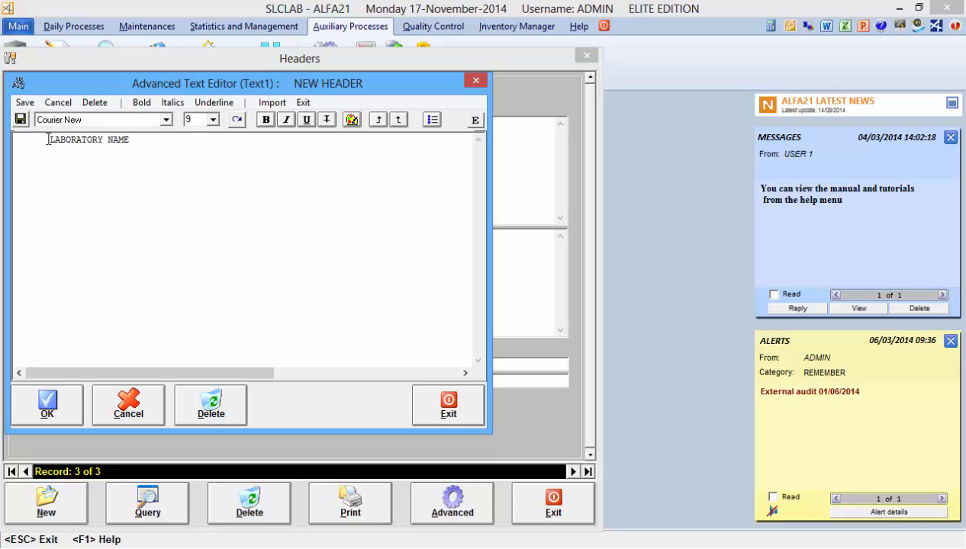
pyautogui.moveTo(48, 139); pyautogui.dragTo(144, 139)
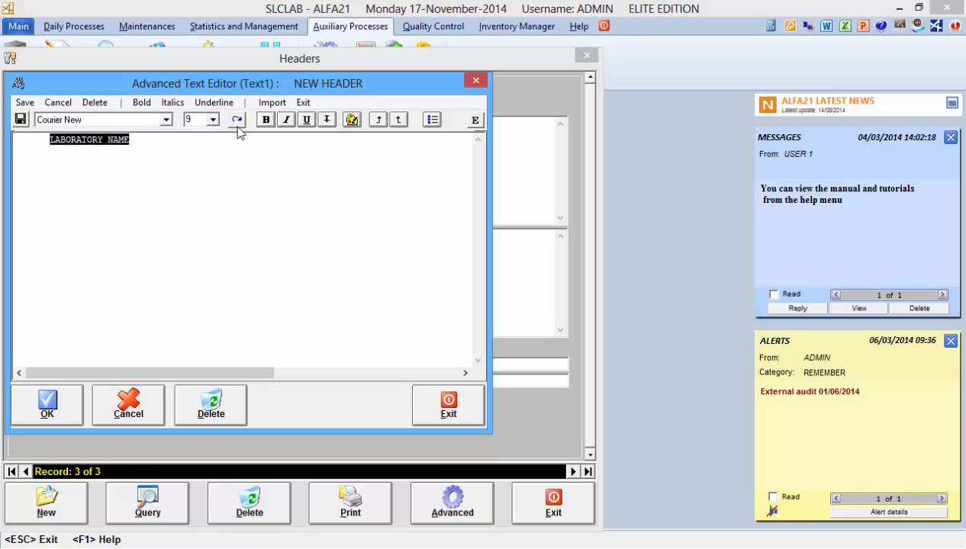
pyautogui.click(264, 120)
pyautogui.click(214, 121)
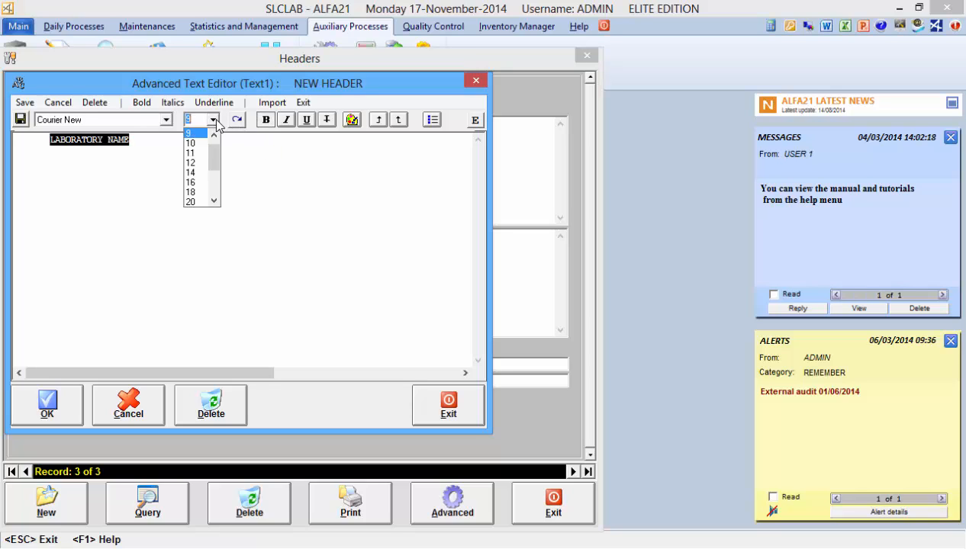
pyautogui.click(198, 162)
pyautogui.click(352, 119)
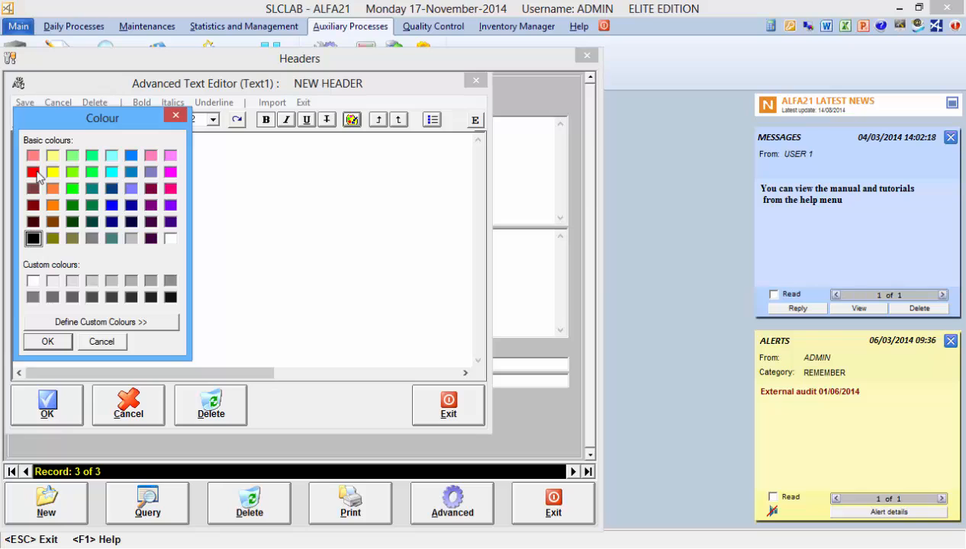
pyautogui.click(33, 171)
pyautogui.click(48, 341)
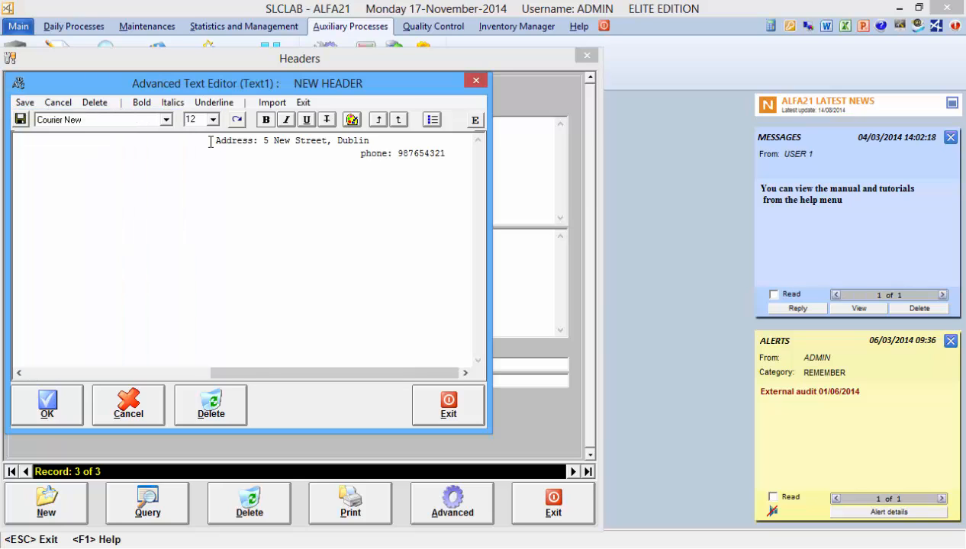
# Step: Format the address and phone lines of Text1 in size 10 and blue, then save and close the text editor
pyautogui.tripleClick(456, 152)
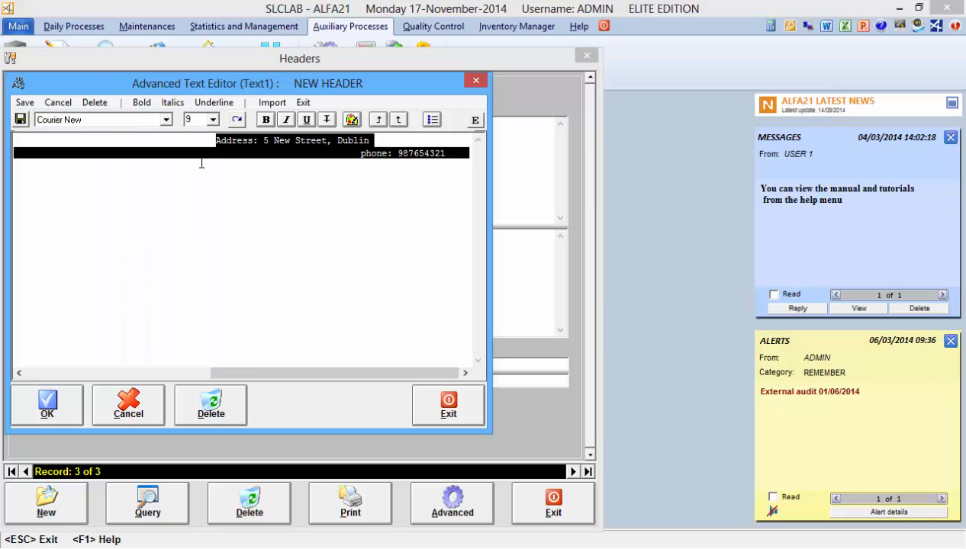
pyautogui.click(212, 122)
pyautogui.click(197, 145)
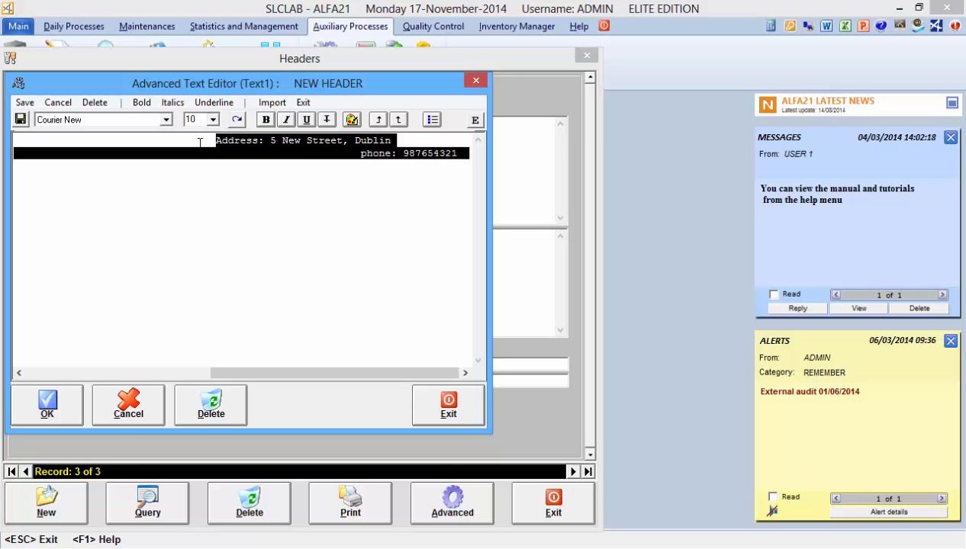
pyautogui.click(352, 120)
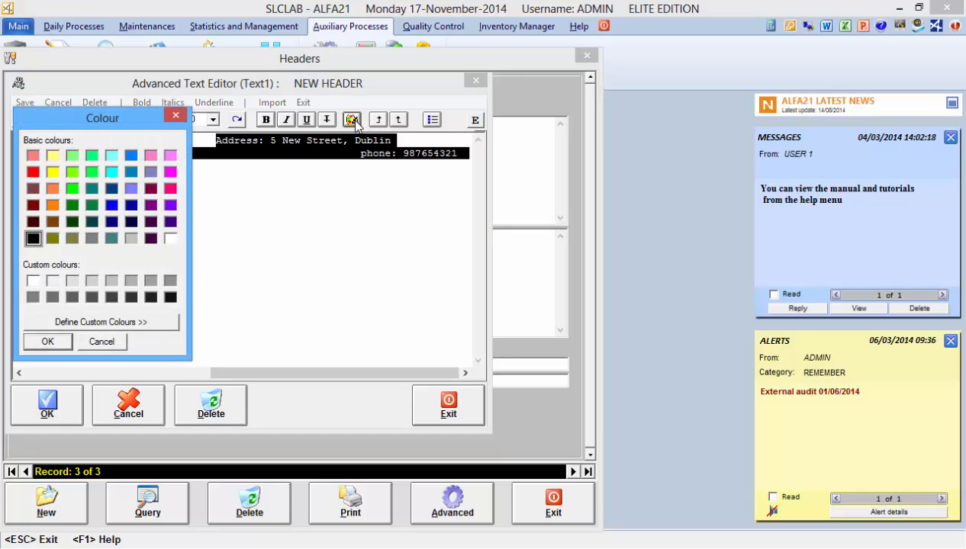
pyautogui.click(48, 341)
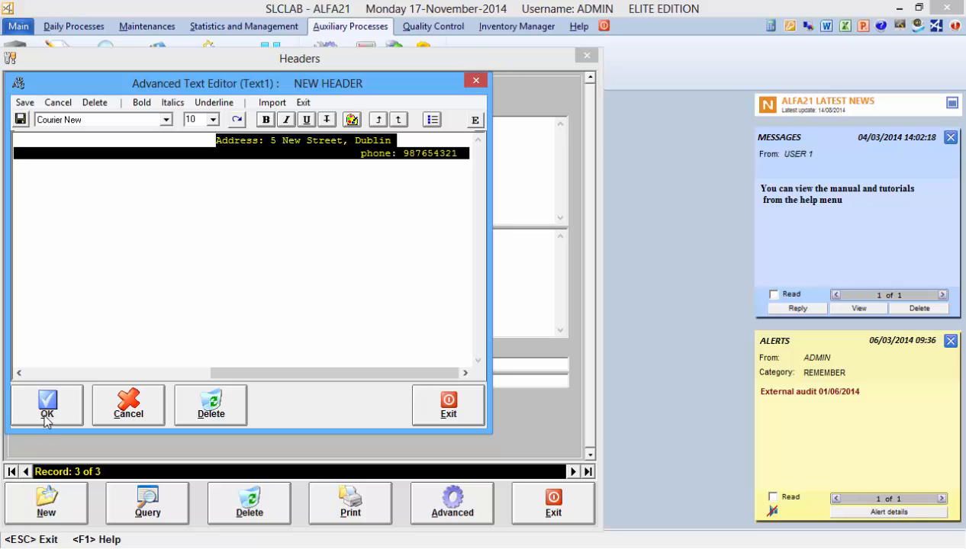
pyautogui.click(421, 401)
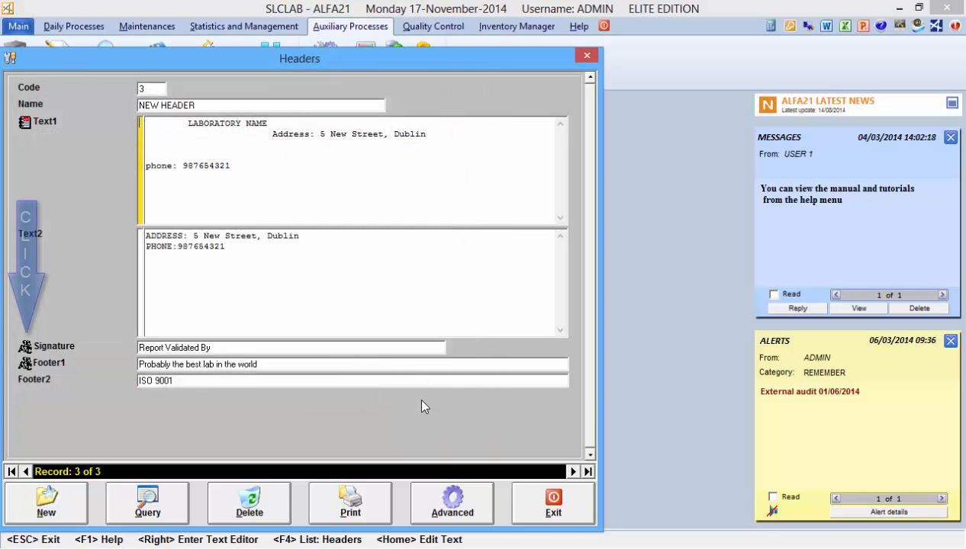
# Step: In the advanced text editor for the header's Signature, italicise "Report Validated By", then save and close the editor
pyautogui.click(22, 350)
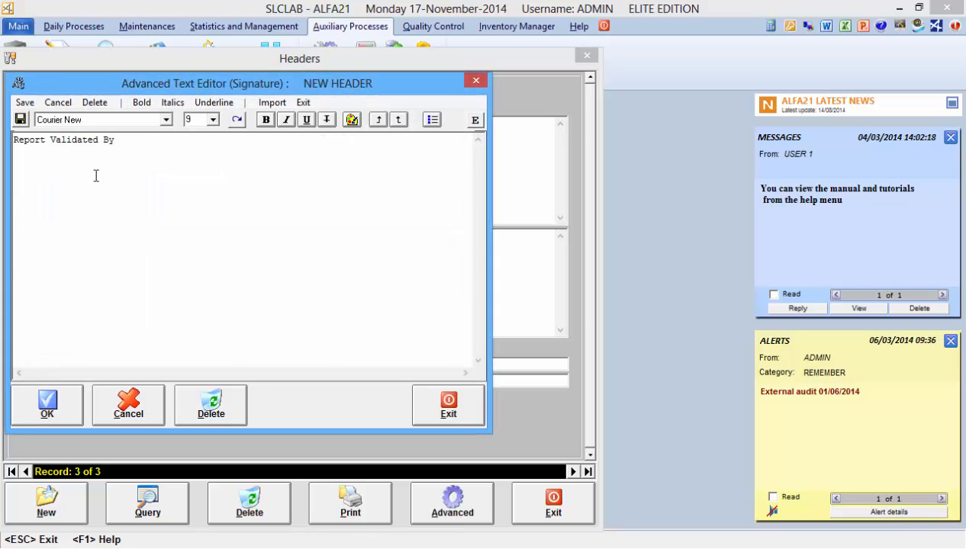
pyautogui.moveTo(125, 144); pyautogui.dragTo(4, 147)
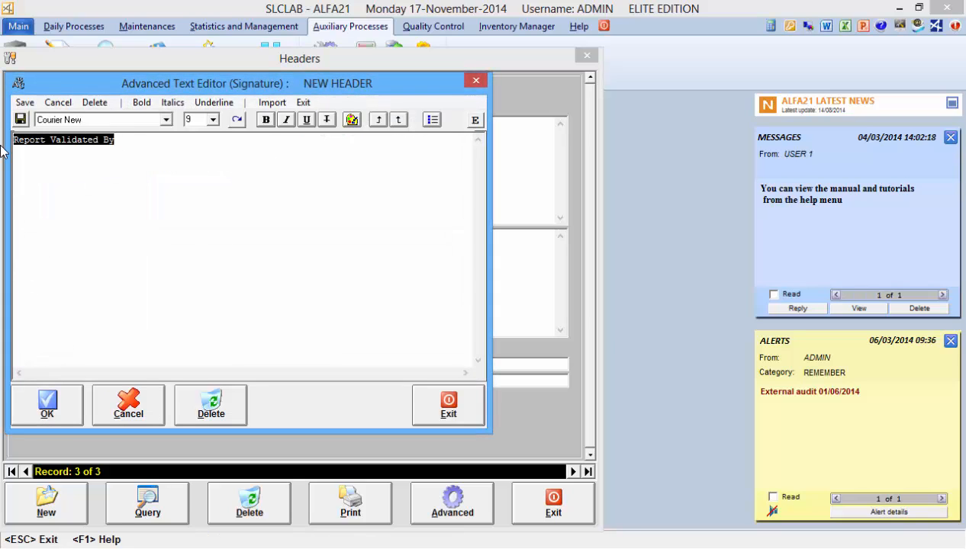
pyautogui.click(285, 120)
pyautogui.click(76, 402)
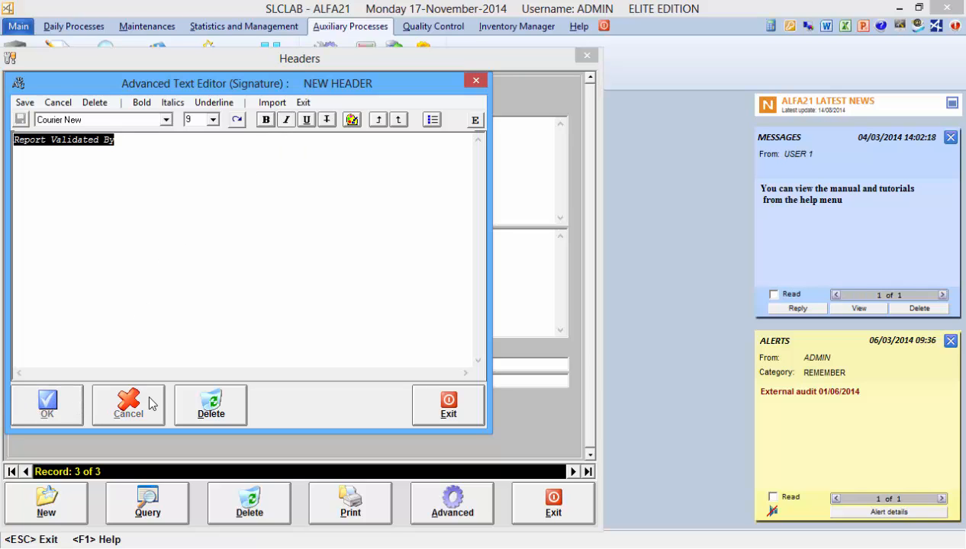
pyautogui.click(442, 407)
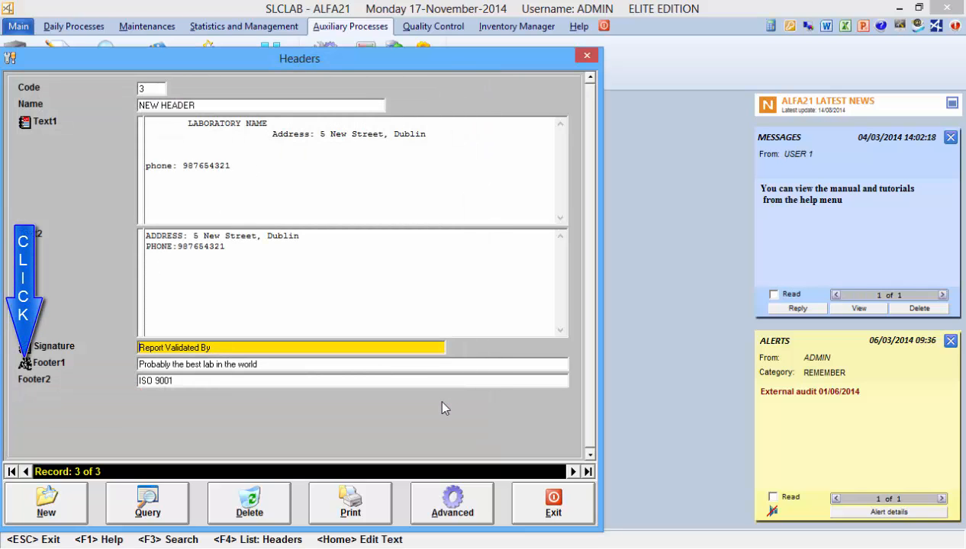
# Step: In the advanced text editor for Footer1, colour the line "Probably the best lab in the world" orange and save it
pyautogui.click(26, 363)
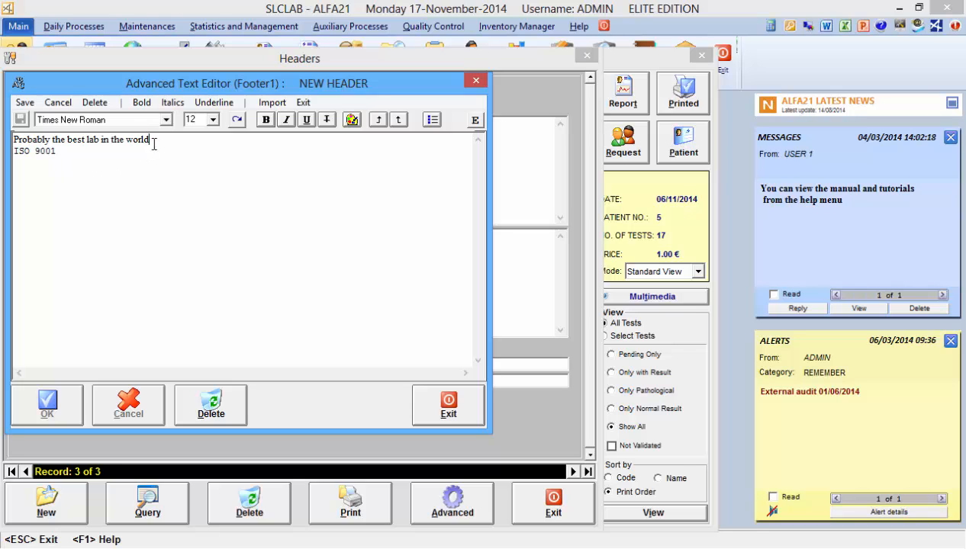
pyautogui.moveTo(151, 141); pyautogui.dragTo(2, 141)
pyautogui.click(351, 120)
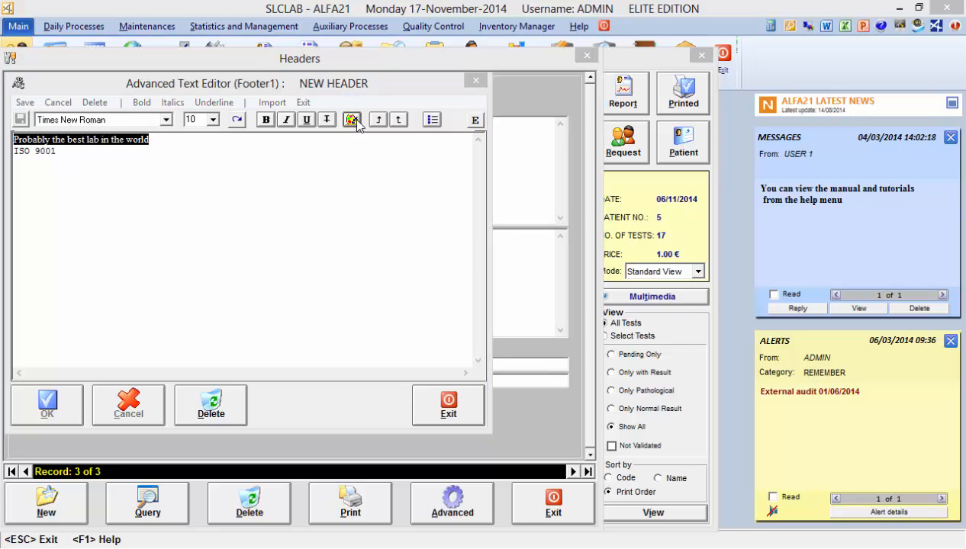
pyautogui.click(56, 206)
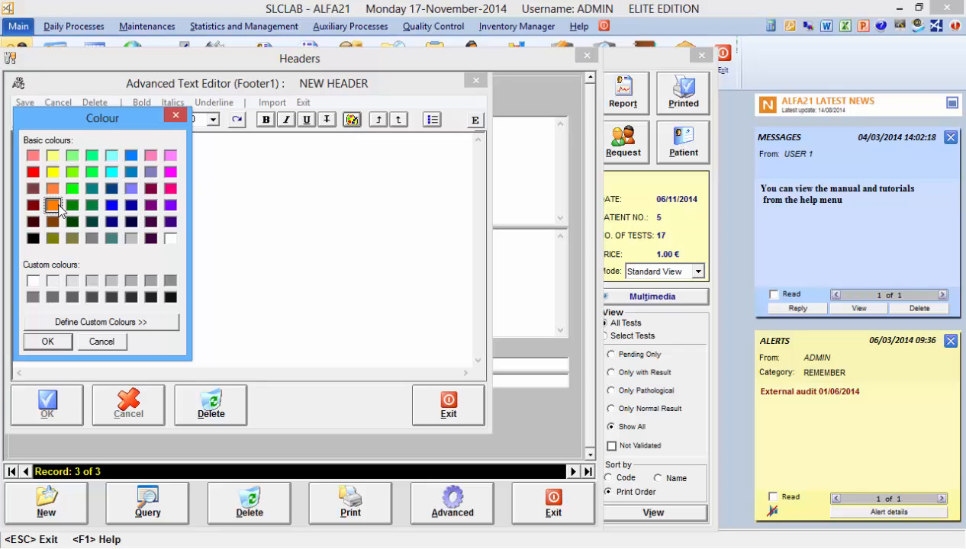
pyautogui.click(40, 342)
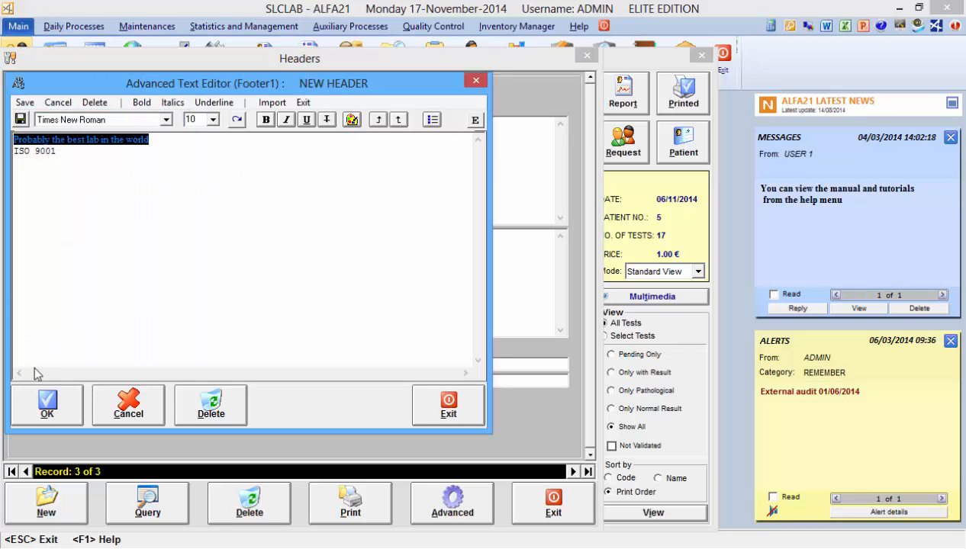
pyautogui.click(42, 398)
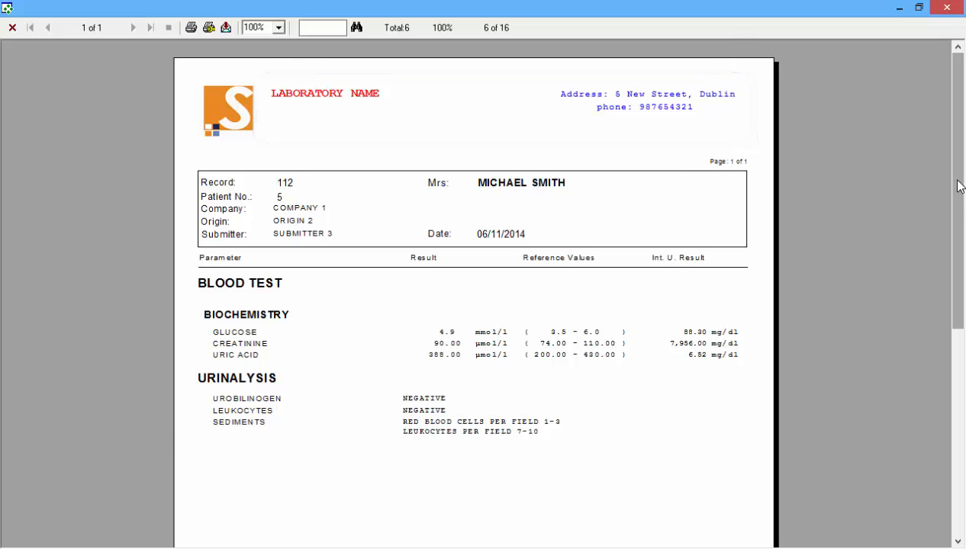
# Step: Examine the previewed patient report down to its footer and signature to check the new text formatting
pyautogui.moveTo(959, 186); pyautogui.dragTo(932, 385)
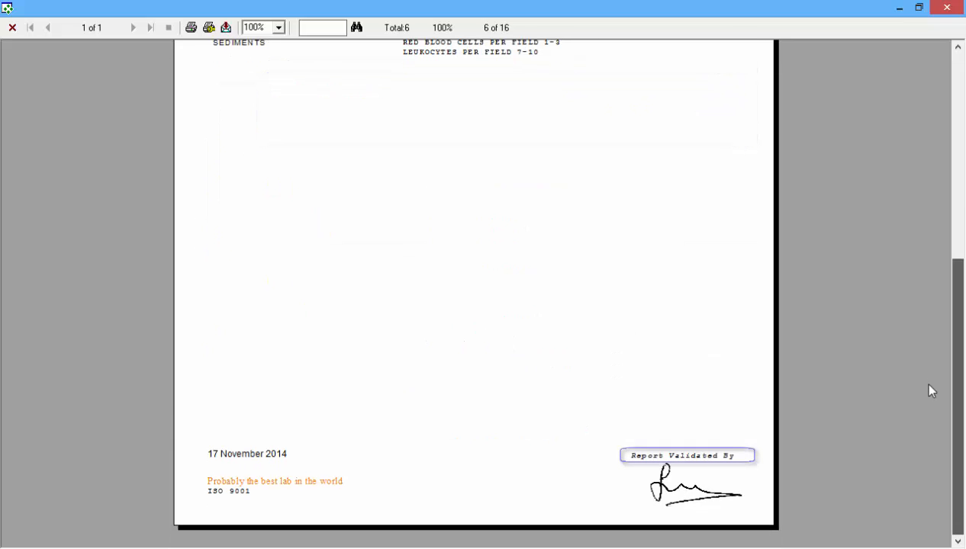